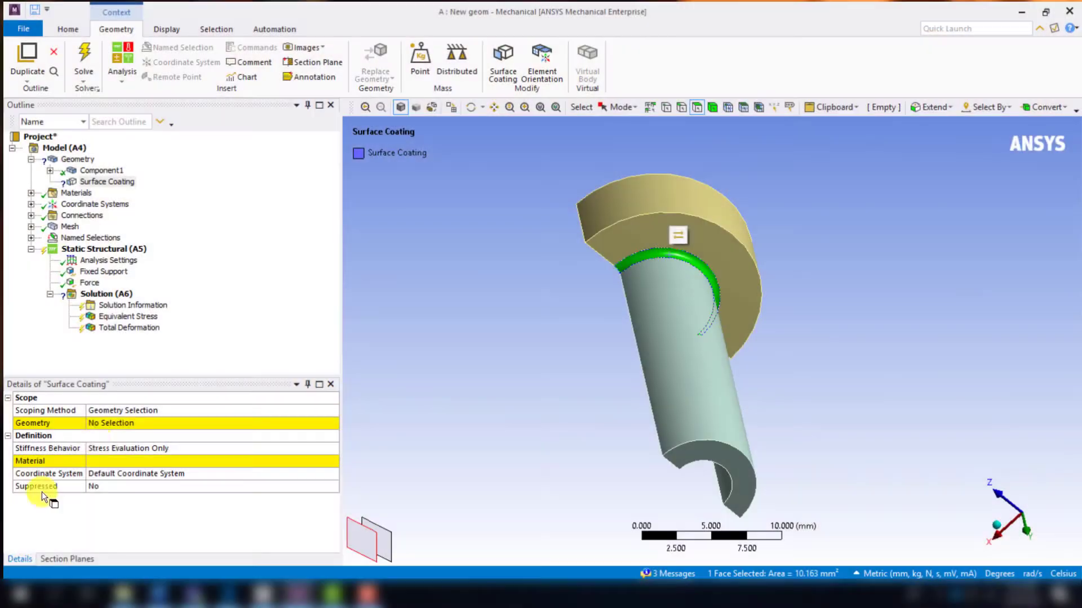
Apply the selected fillet face as the Surface Coating's geometry scope.
click(111, 428)
click(144, 424)
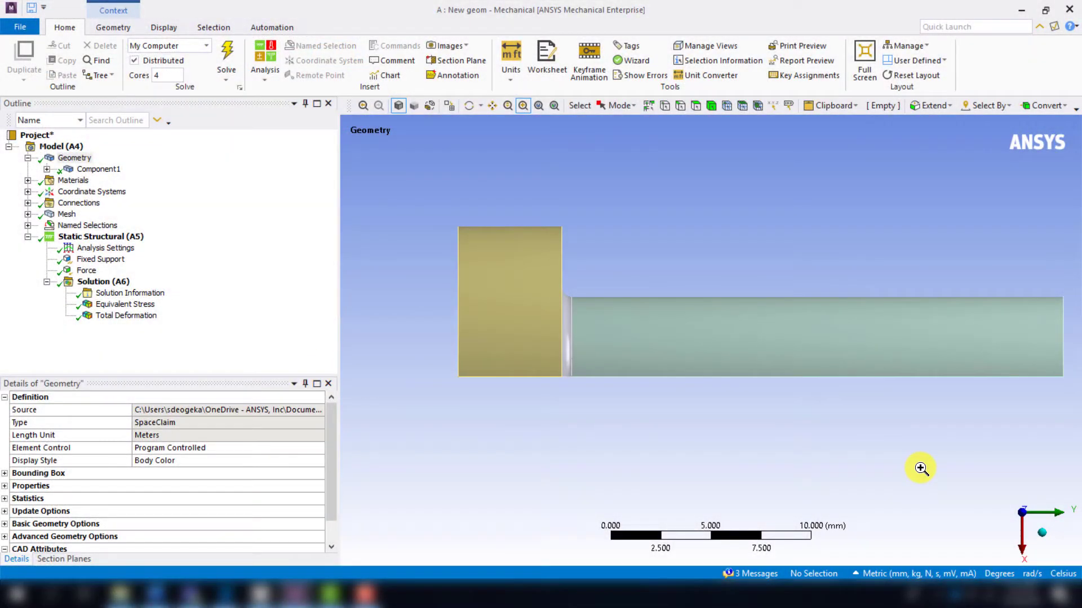
Pan the view to show the 0.5 mm mesh from the side.
ctrl+middle_drag(921, 468, 894, 458)
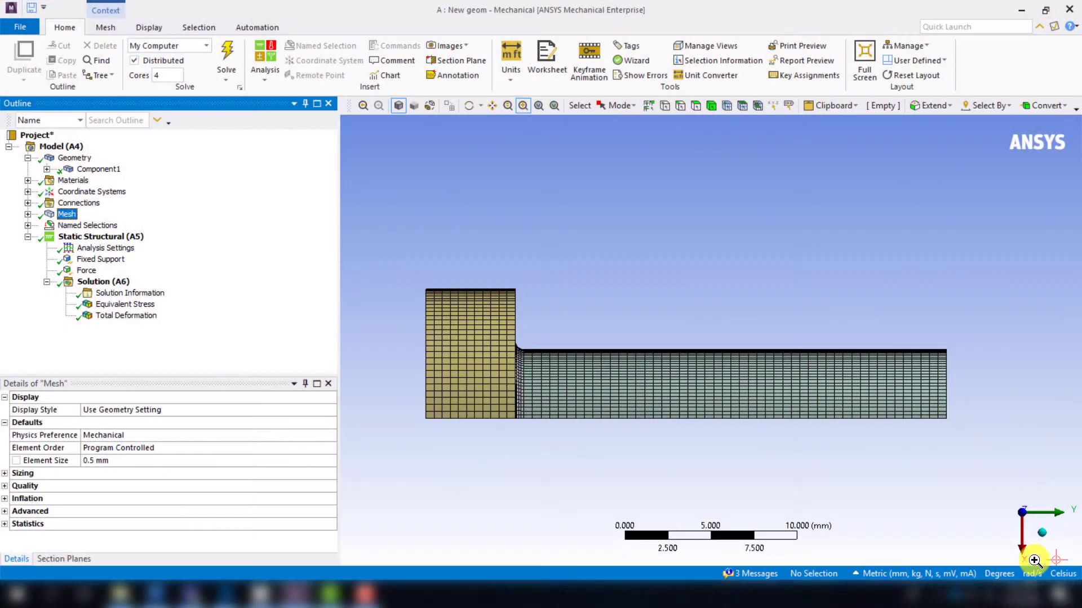
Rotate and zoom to inspect the fillet mesh, then view along the X axis.
click(1023, 550)
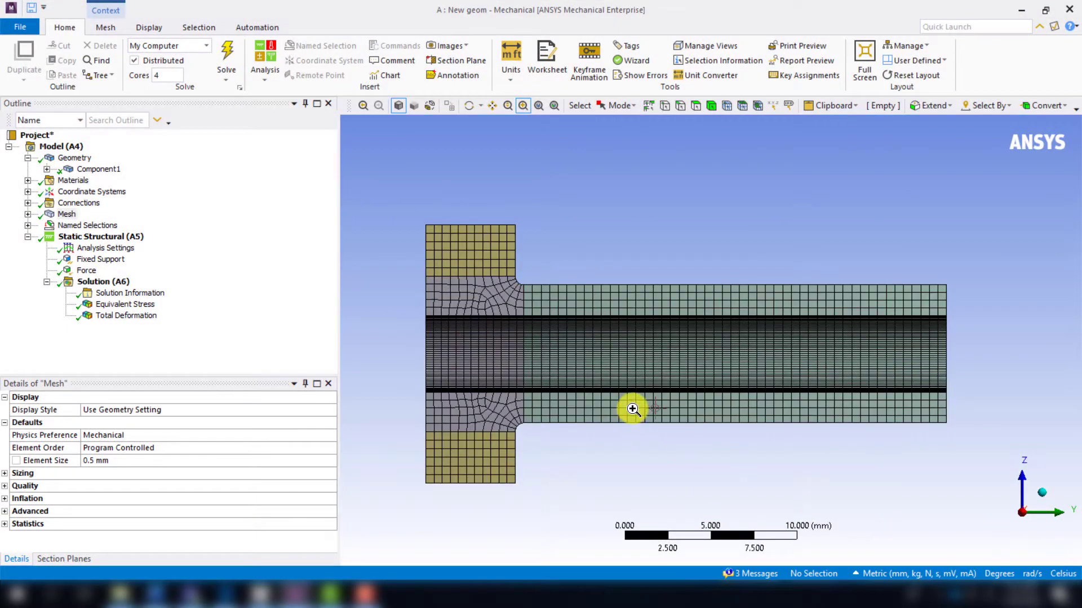
middle_drag(634, 351, 565, 355)
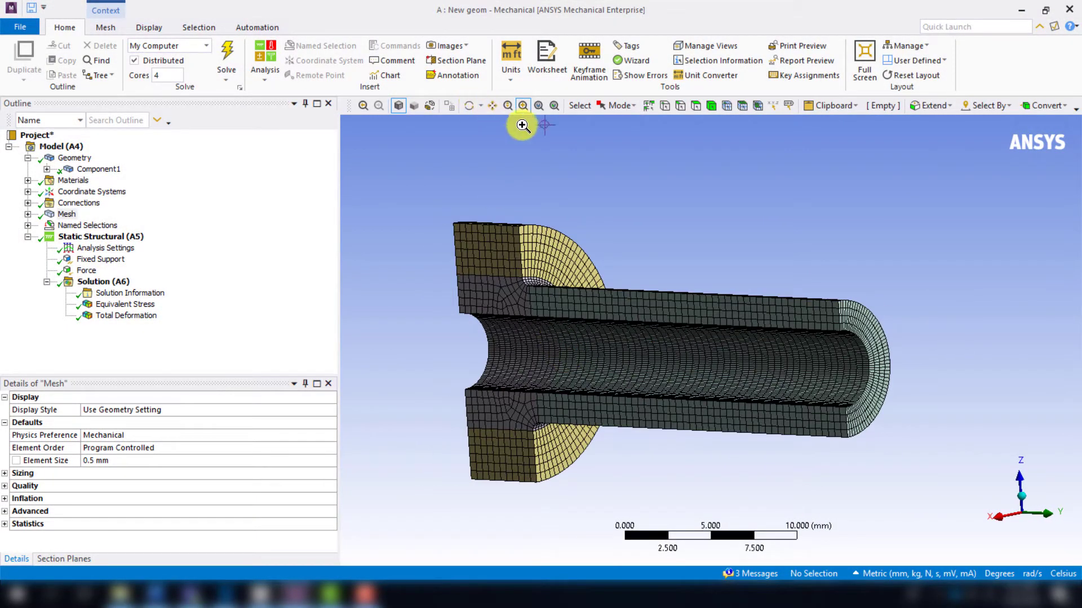
drag(544, 306, 546, 307)
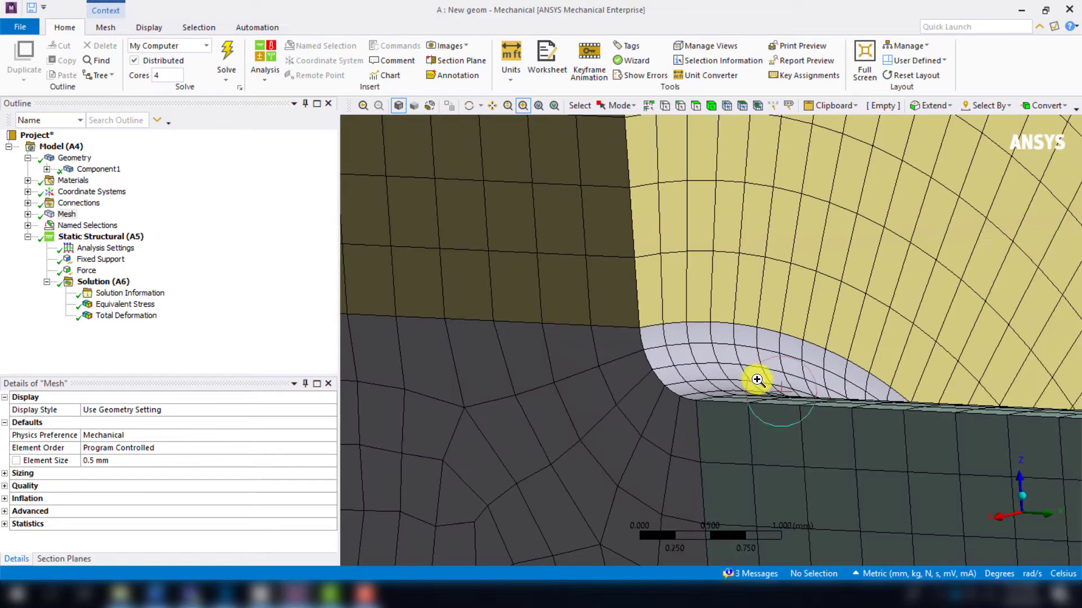
middle_drag(745, 433, 735, 456)
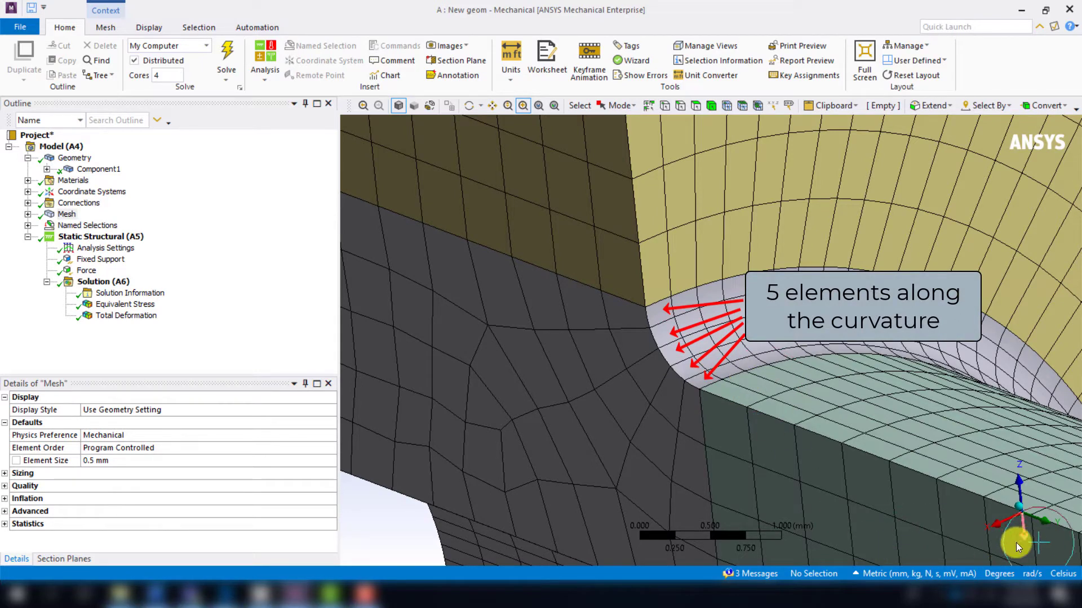
click(995, 522)
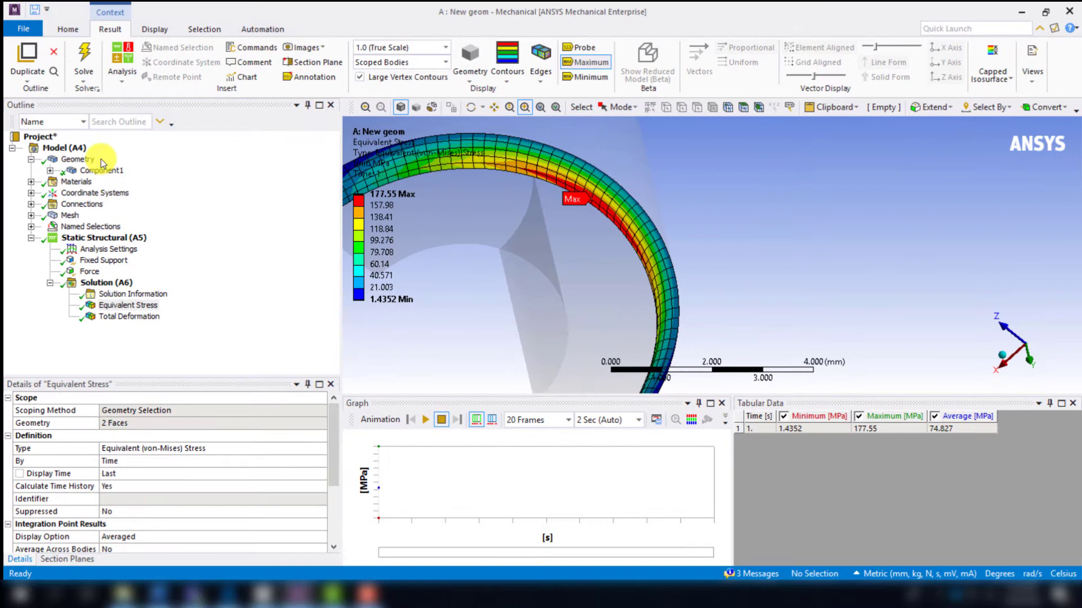
Fit the part in view and insert a Surface Coating under Geometry.
click(98, 162)
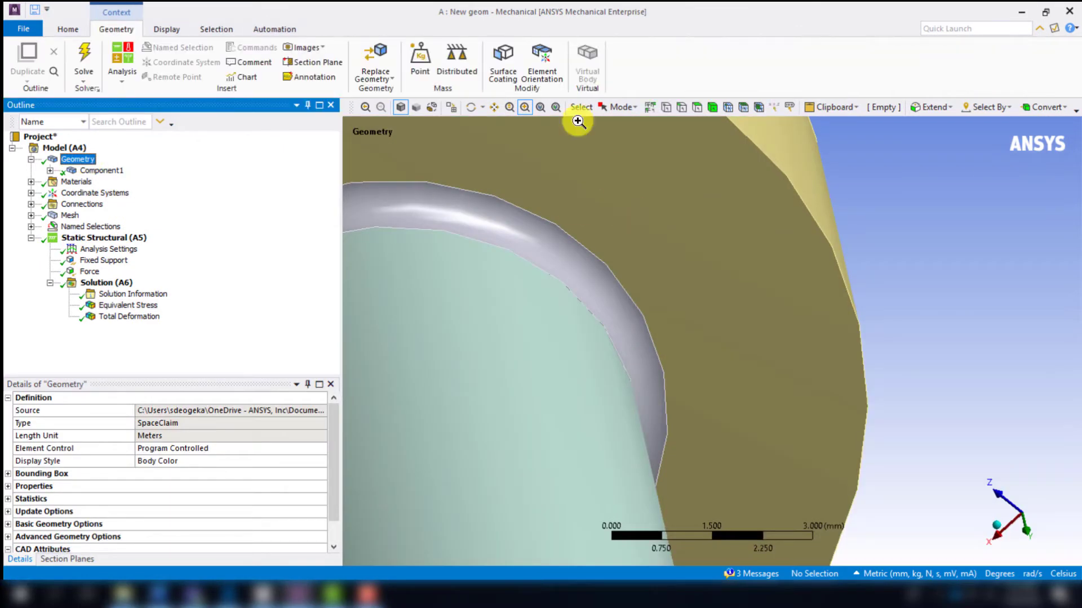
click(556, 108)
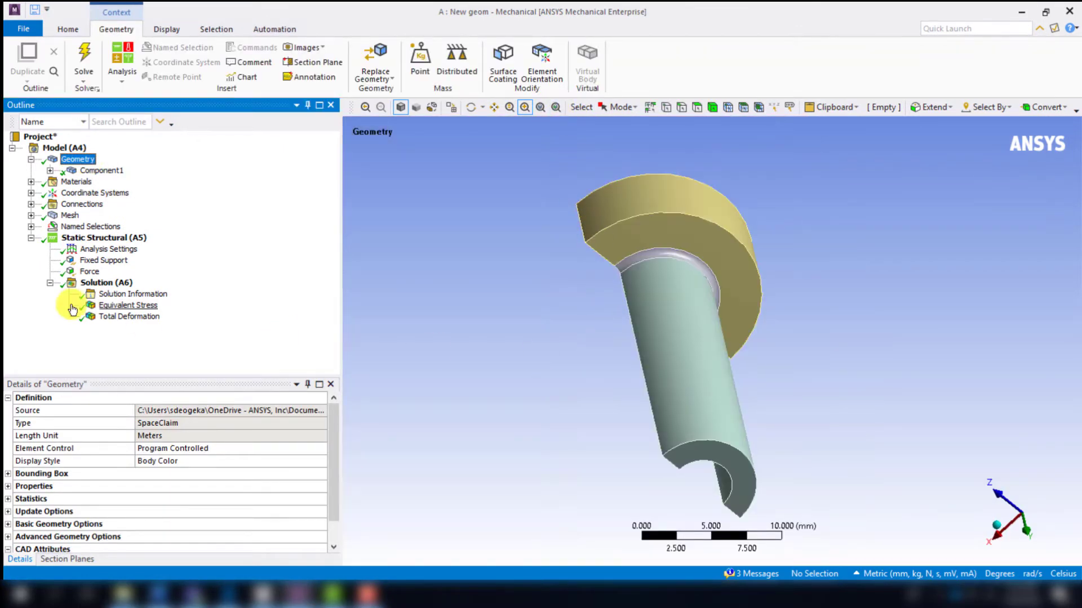
right_click(88, 161)
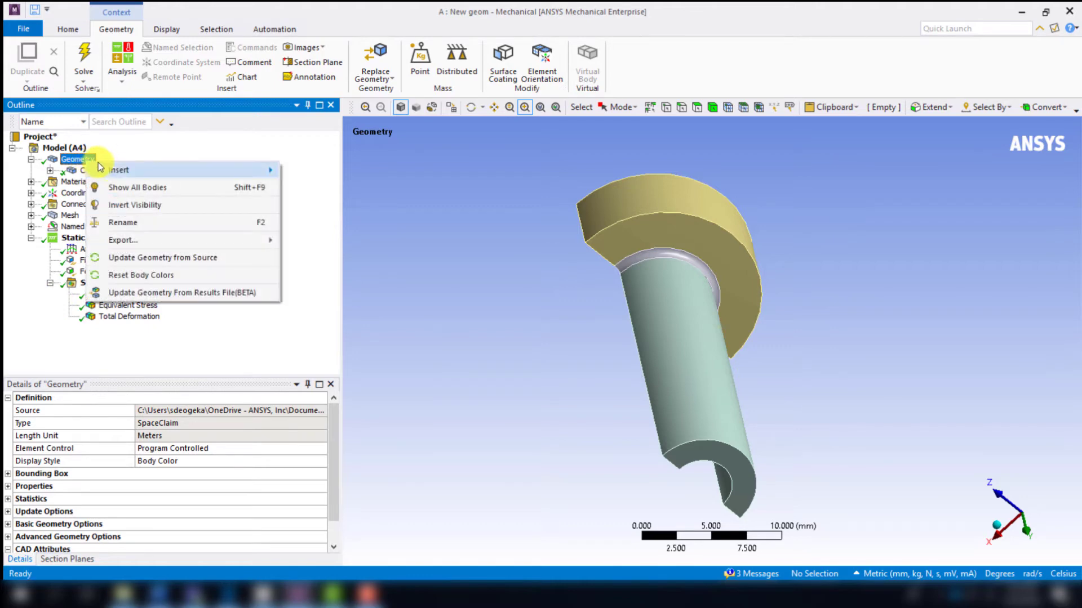
mouse_move(116, 172)
click(332, 222)
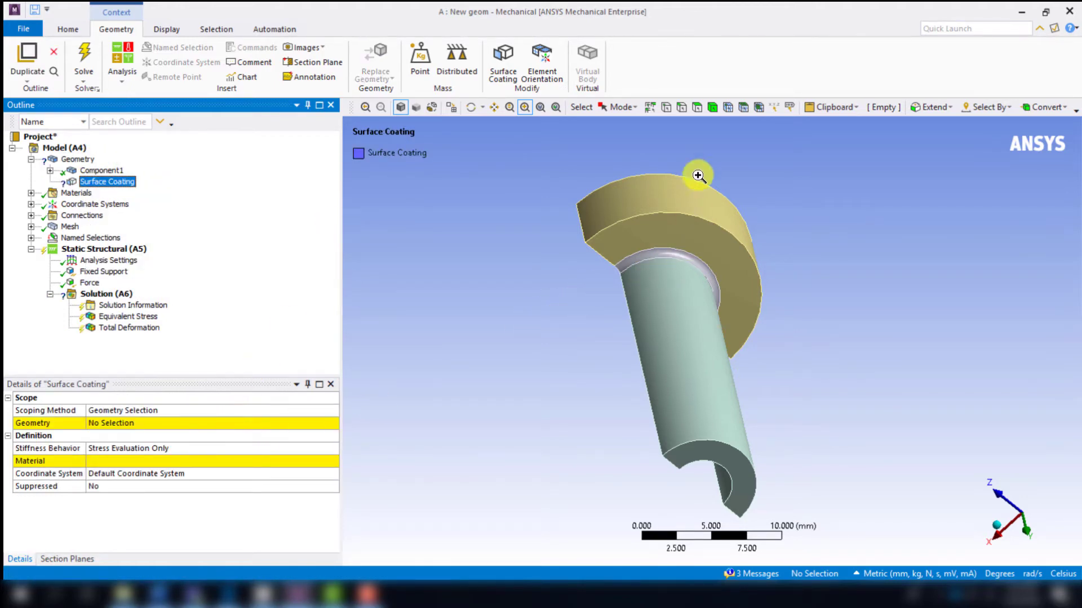
Scope the Surface Coating to the single fillet face.
click(700, 110)
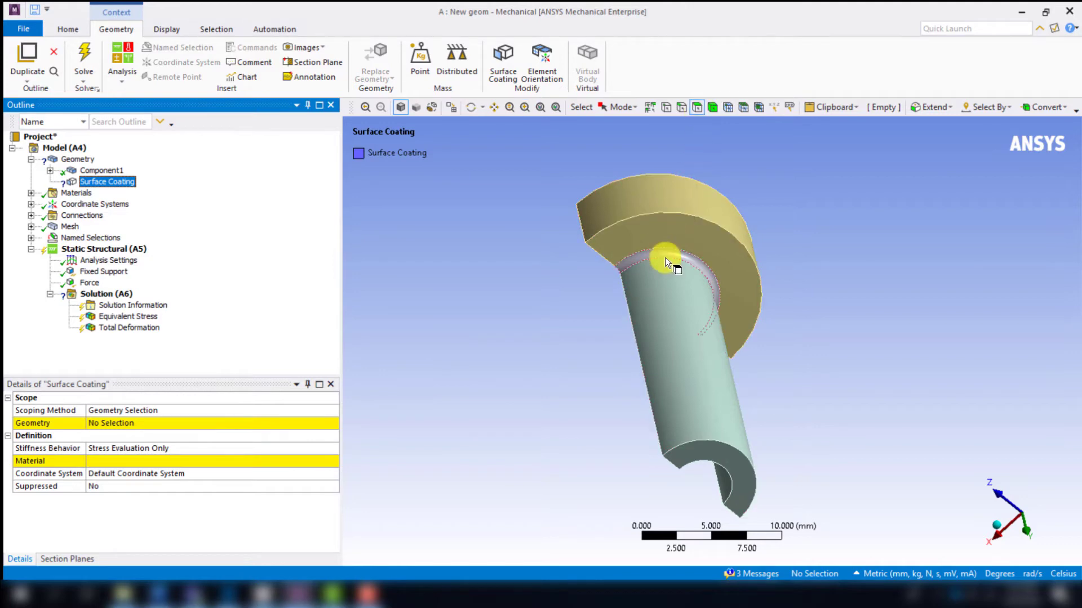
click(669, 255)
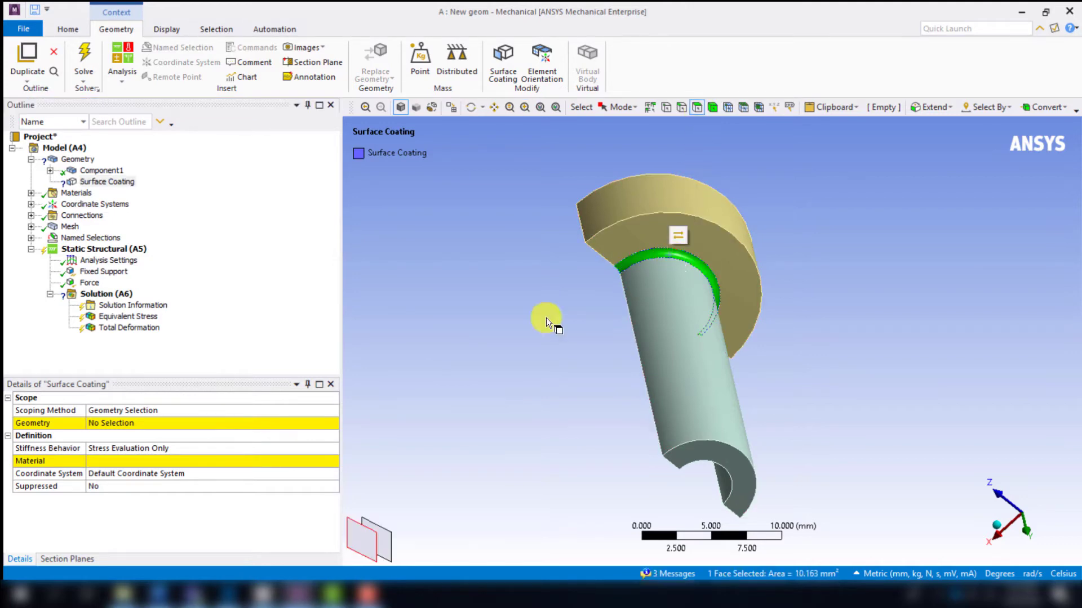
click(115, 427)
click(138, 424)
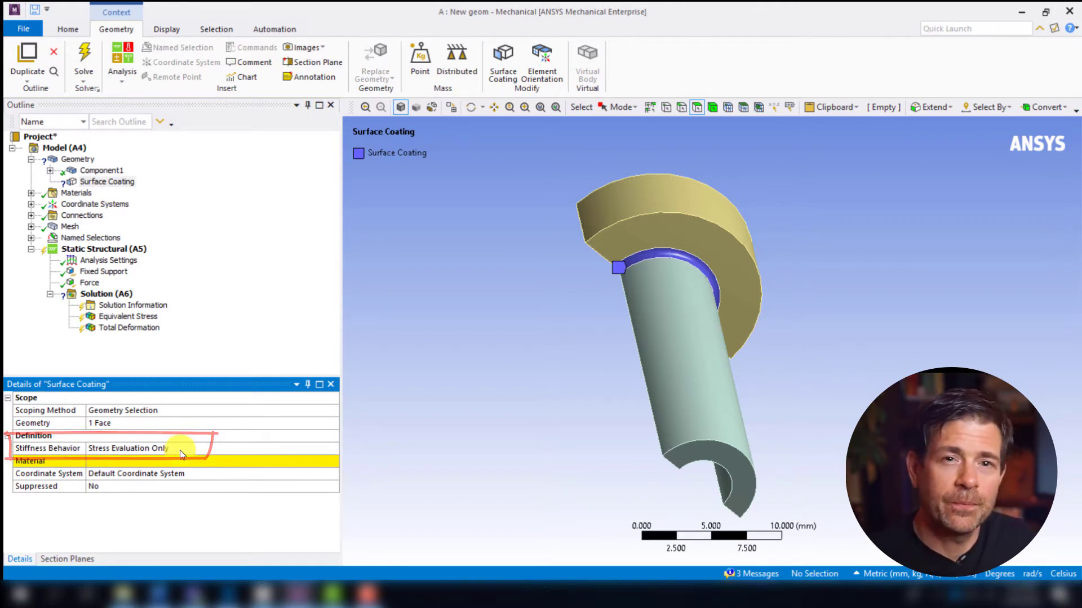
Set the coating material to Structural Steel.
click(330, 461)
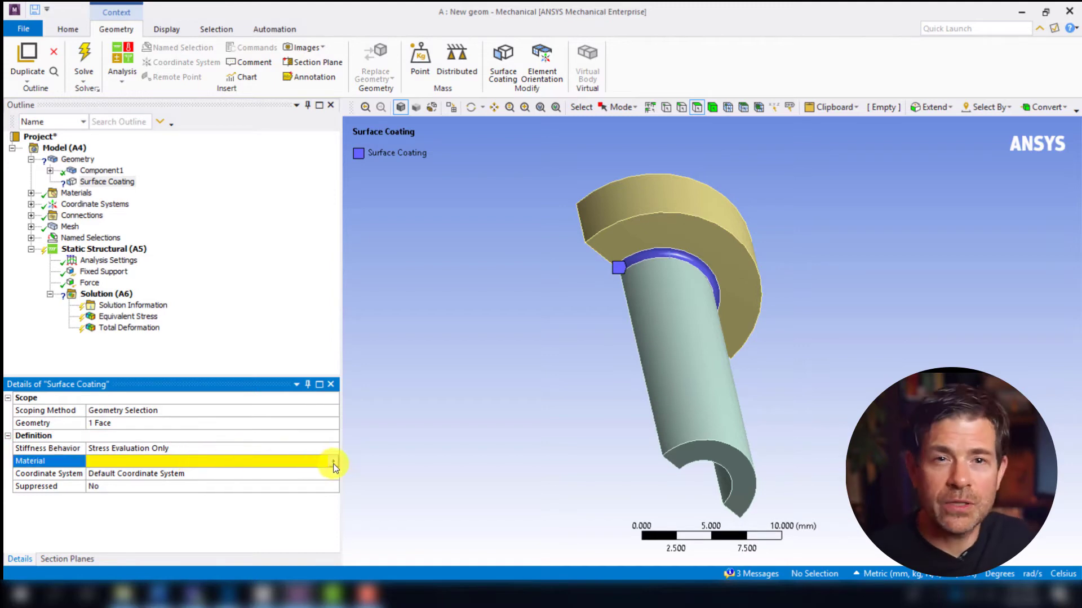
click(335, 462)
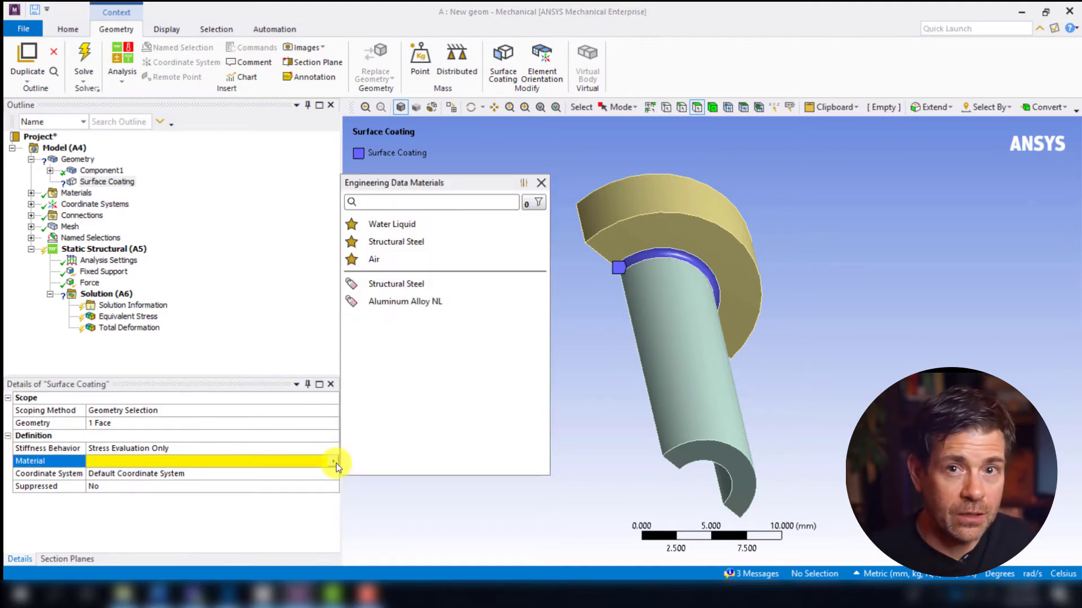
click(435, 282)
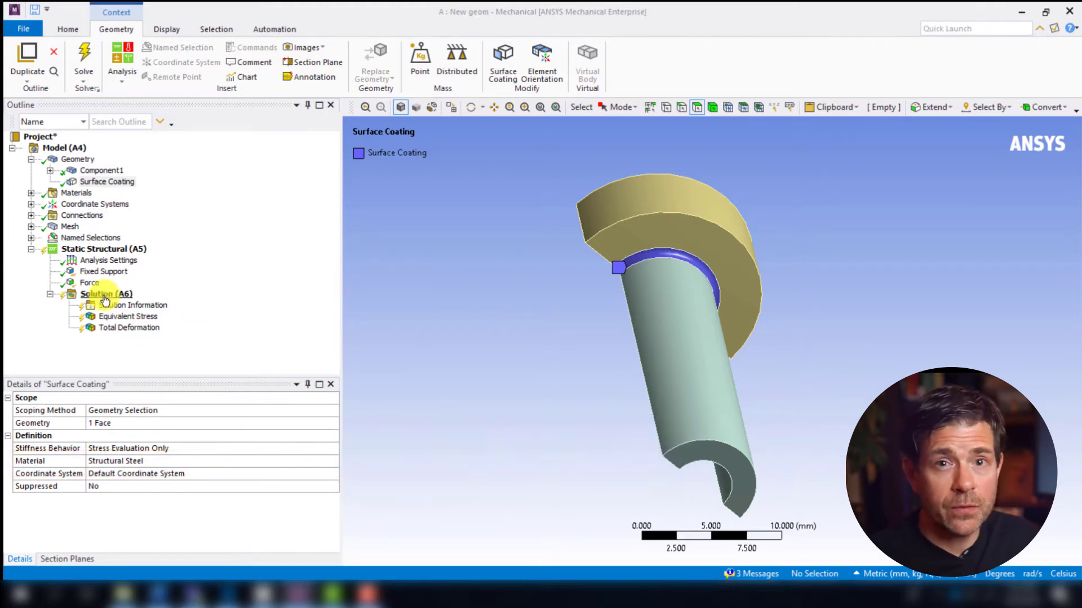
Solve the model with the surface coating.
click(105, 294)
right_click(156, 294)
click(161, 322)
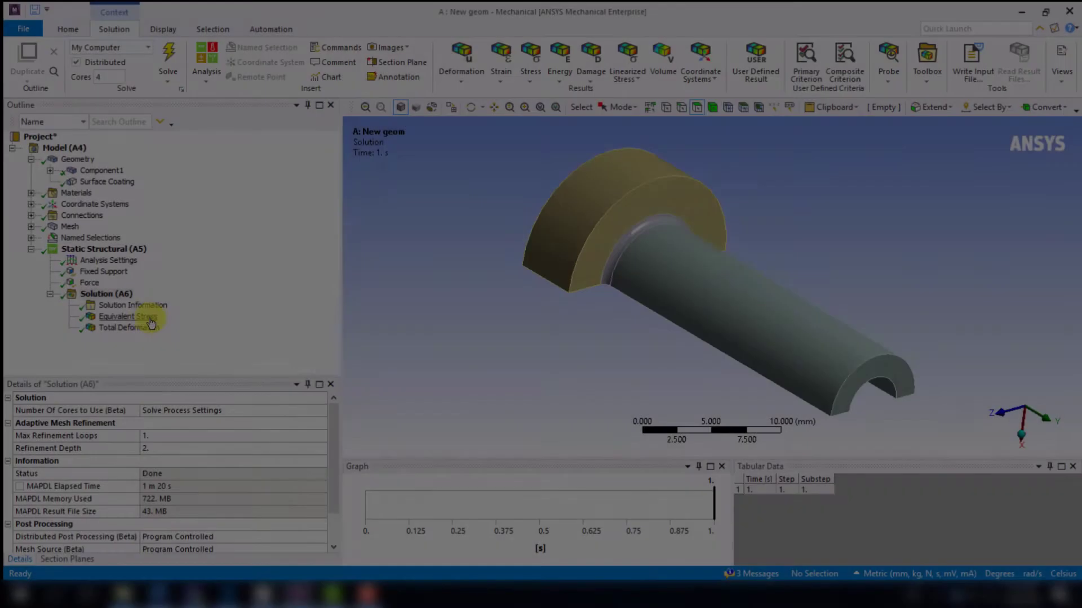
Add Equivalent Stress 2, scoped by Surface Coating to the Surface Coating.
right_click(115, 294)
mouse_move(163, 306)
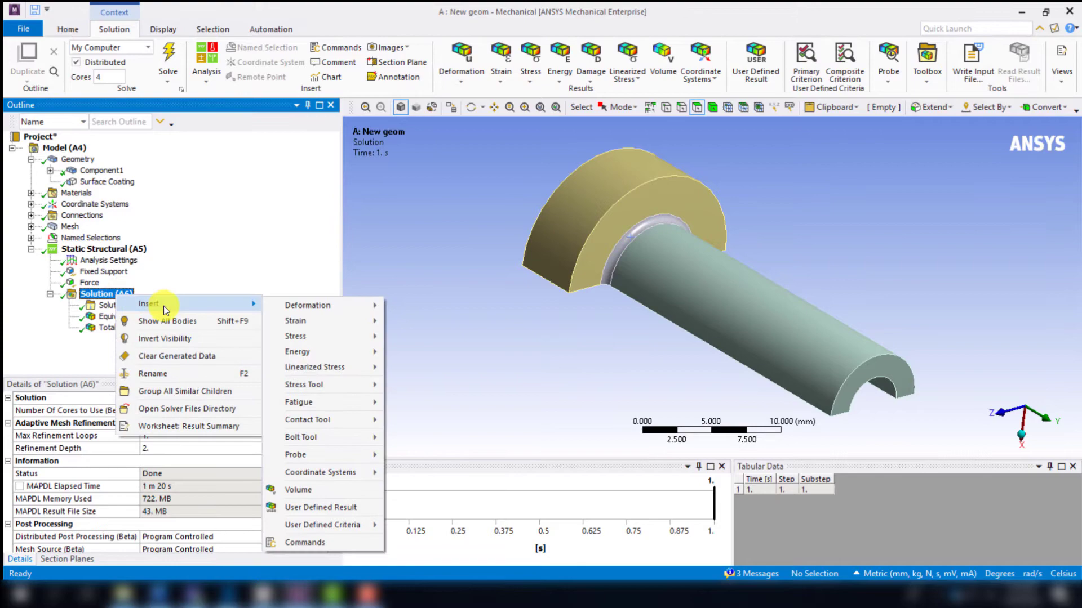
mouse_move(331, 336)
click(396, 335)
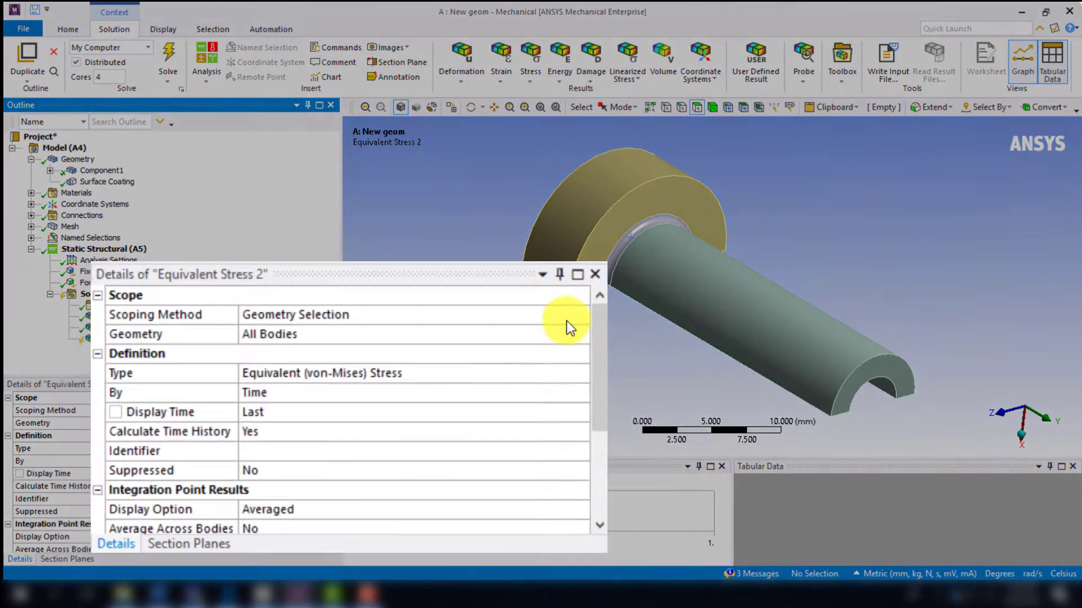
click(325, 412)
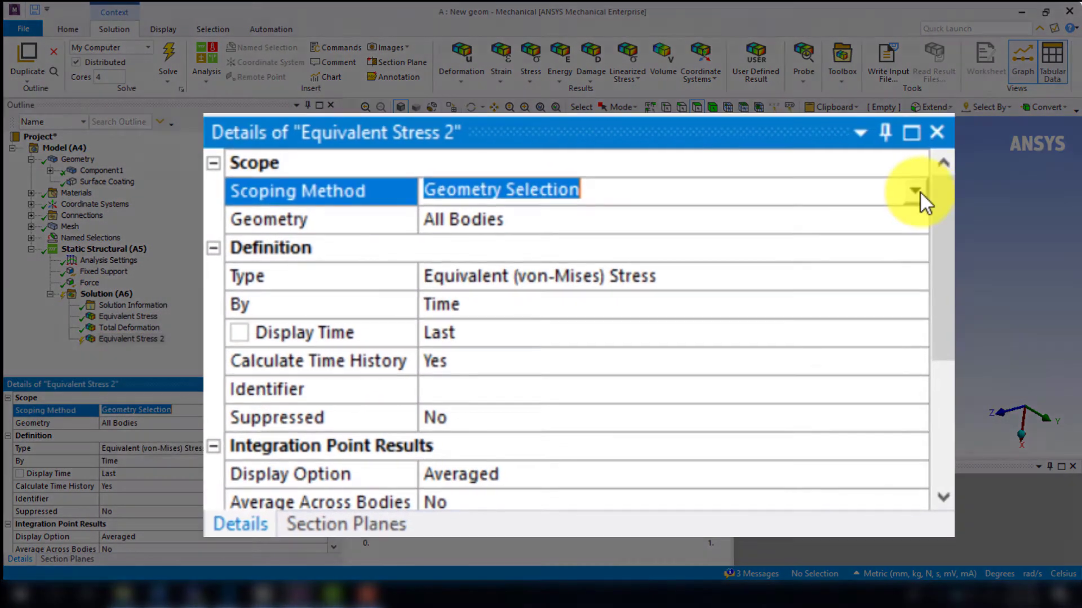
click(922, 192)
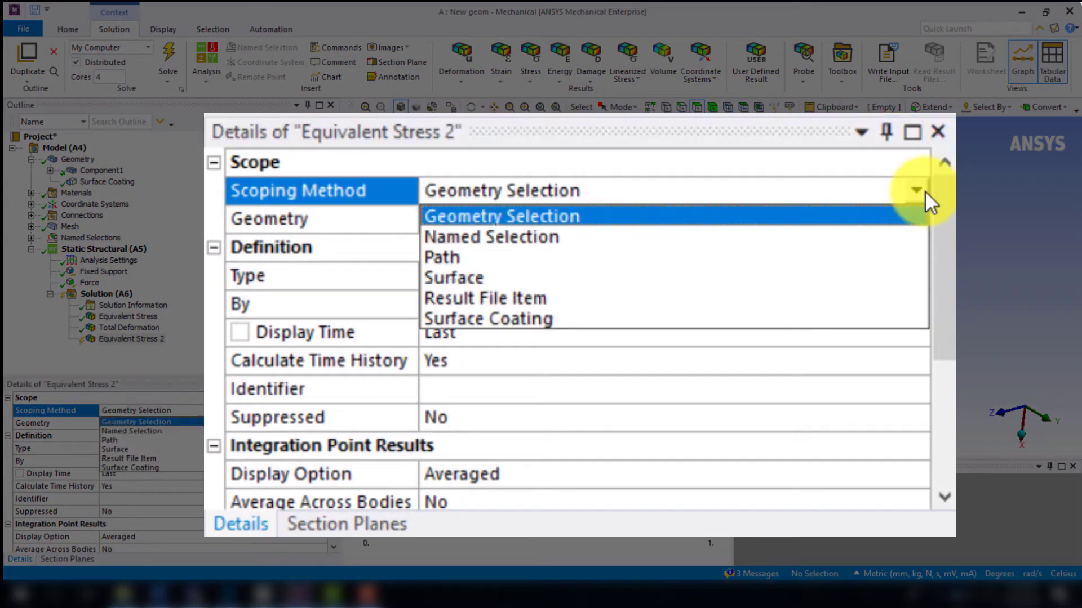
click(837, 320)
click(905, 214)
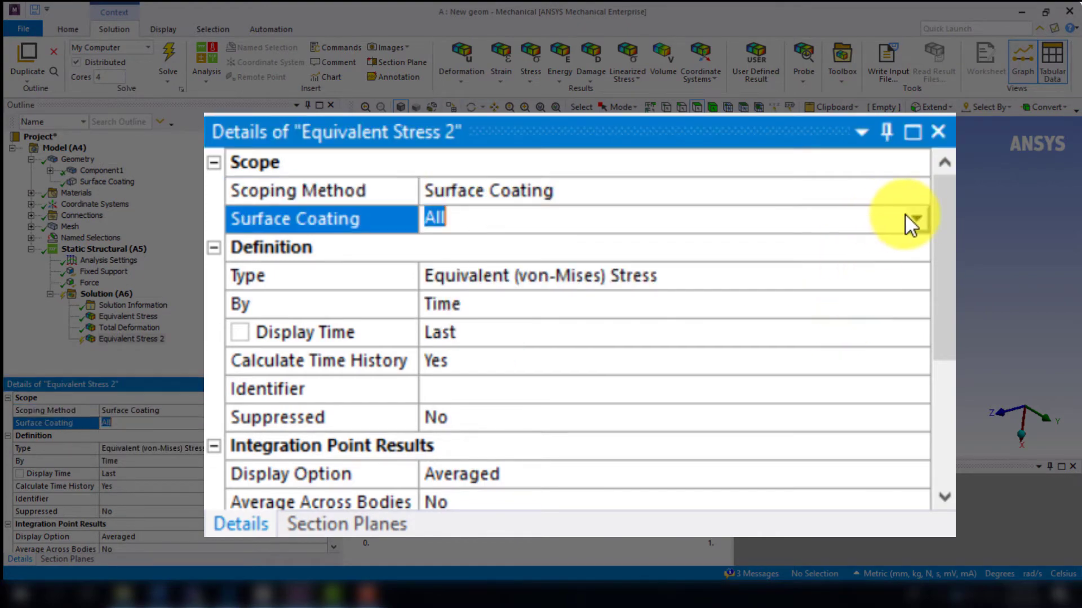
click(908, 217)
click(858, 268)
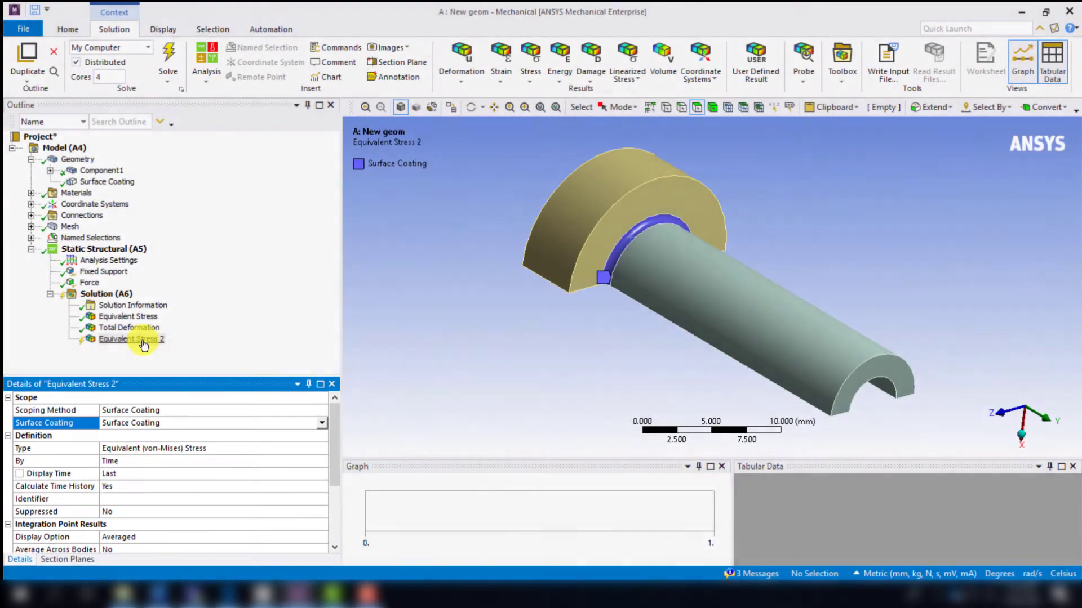
Evaluate all results, giving a 219.95 MPa peak on the coating.
right_click(143, 344)
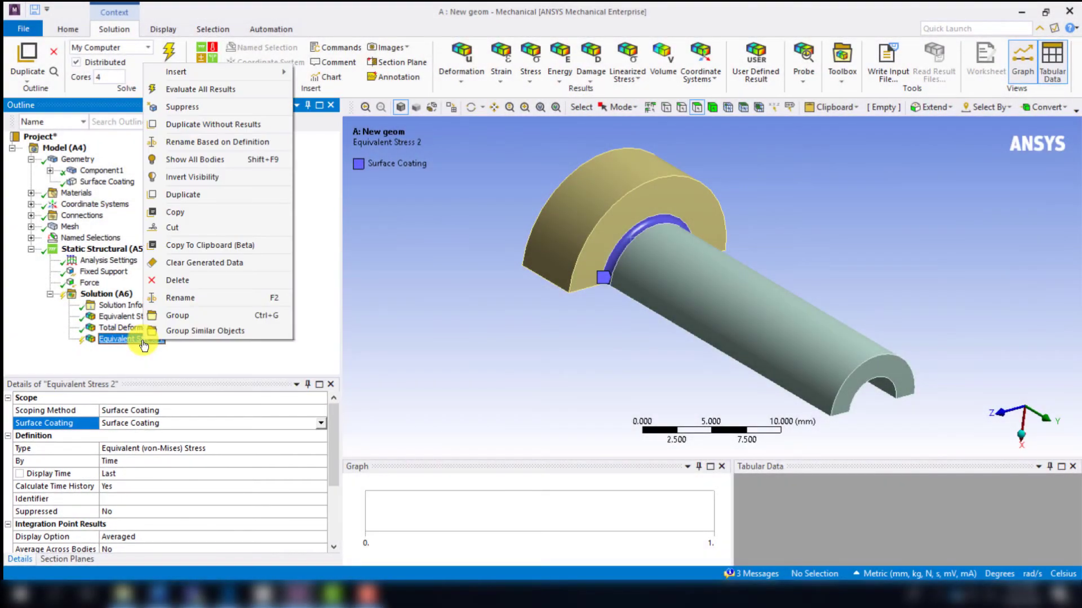
click(215, 93)
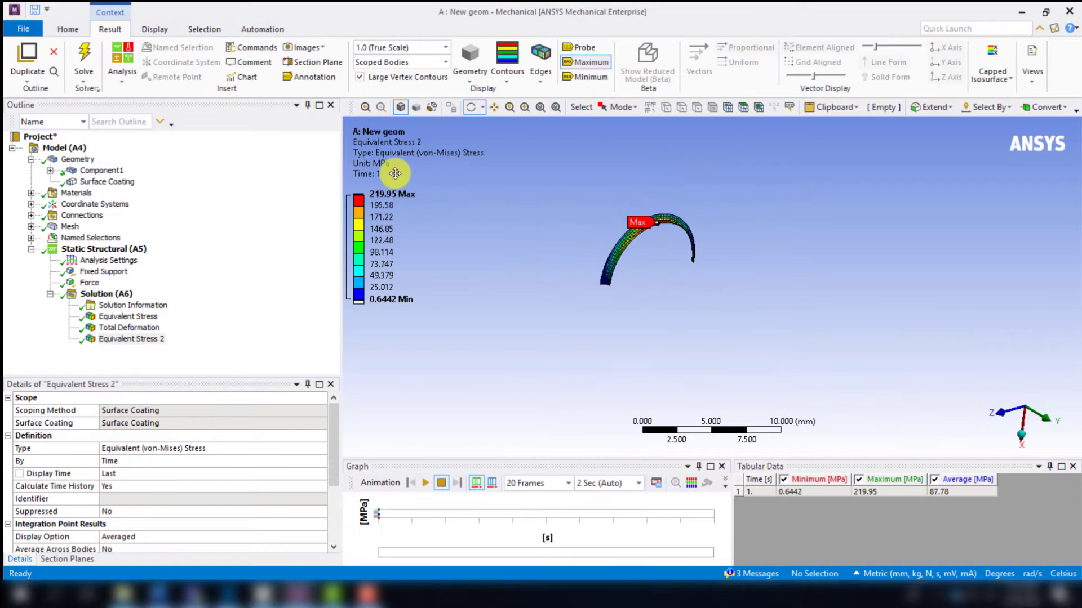
scroll(568, 293, up, 5)
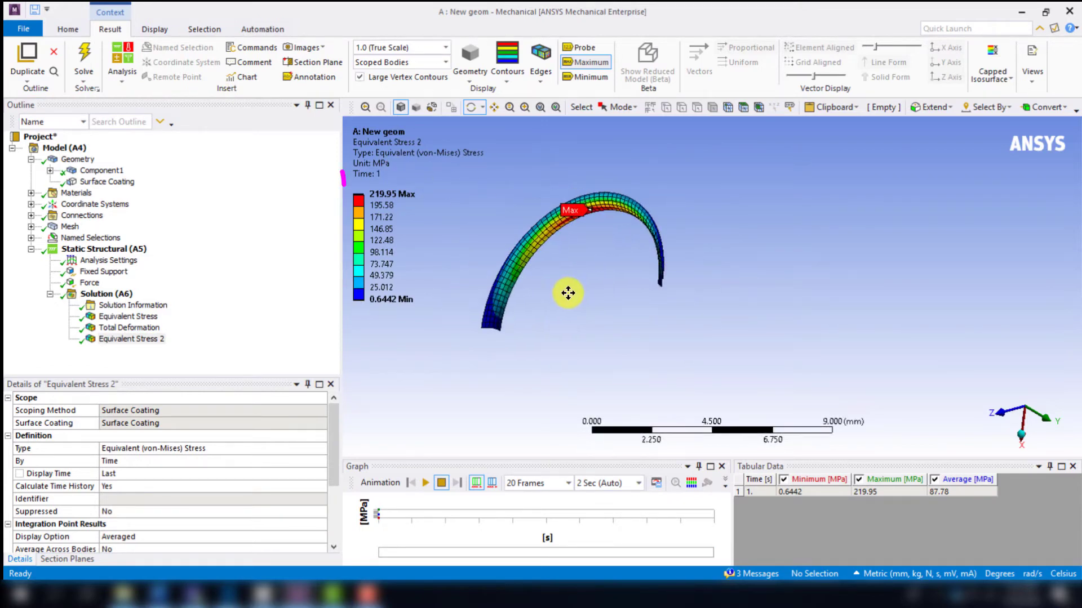
scroll(568, 293, up, 1)
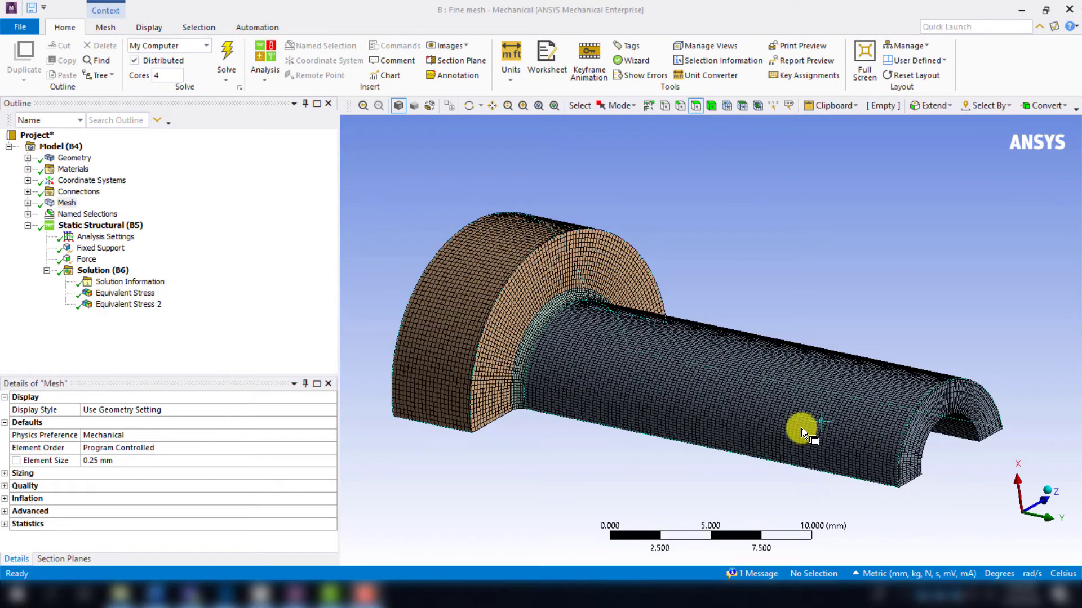
click(523, 105)
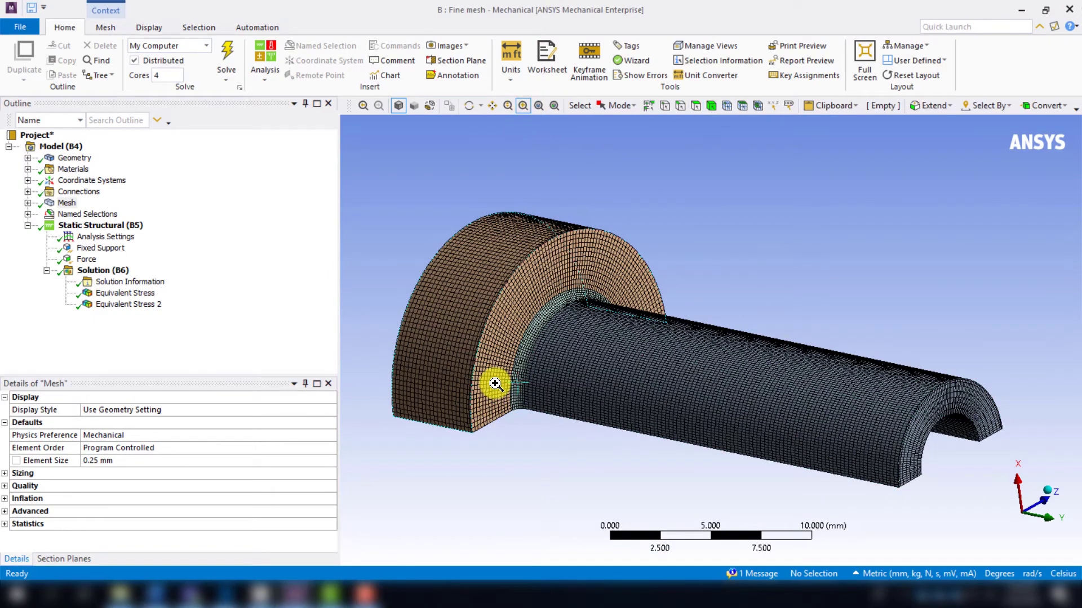
drag(495, 379, 566, 434)
middle_drag(660, 471, 678, 411)
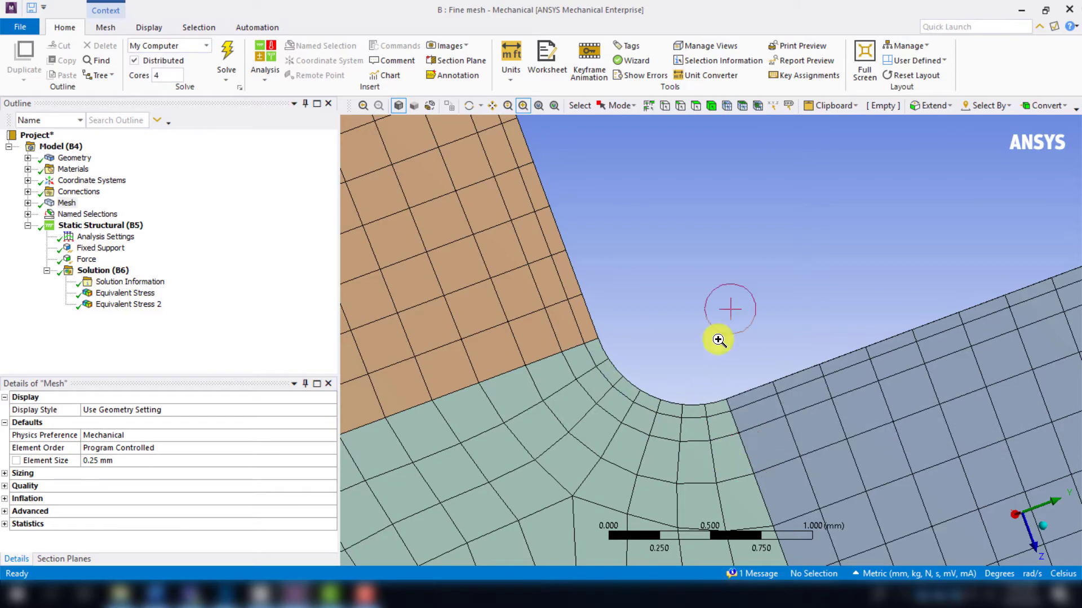
click(555, 106)
middle_drag(601, 145, 605, 346)
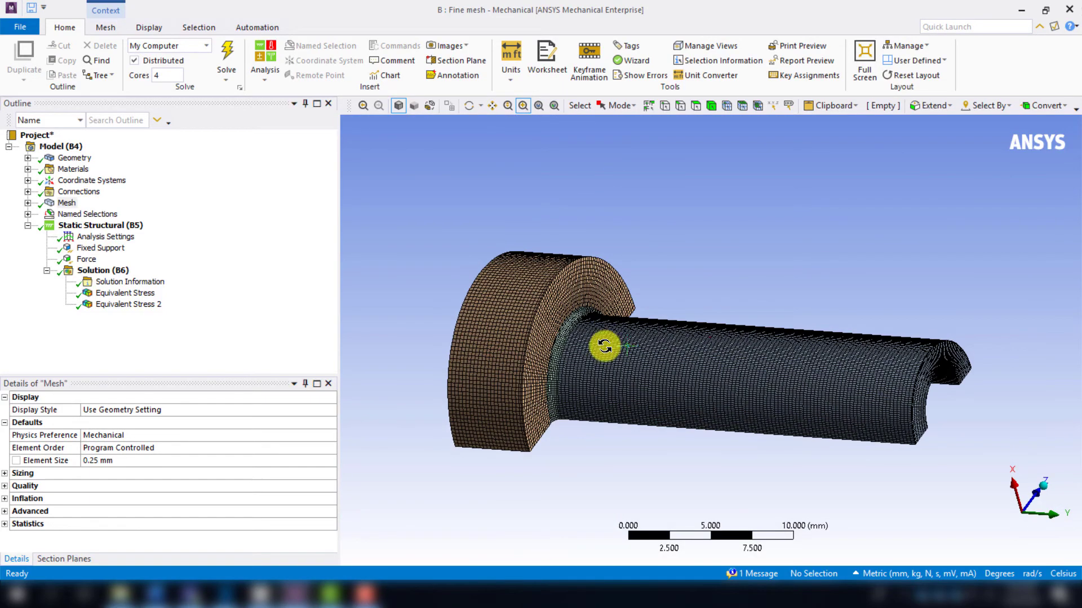
Show the fine-mesh Equivalent Stress result, peaking at 220.37 MPa.
click(125, 293)
scroll(591, 347, up, 2)
scroll(591, 347, up, 2)
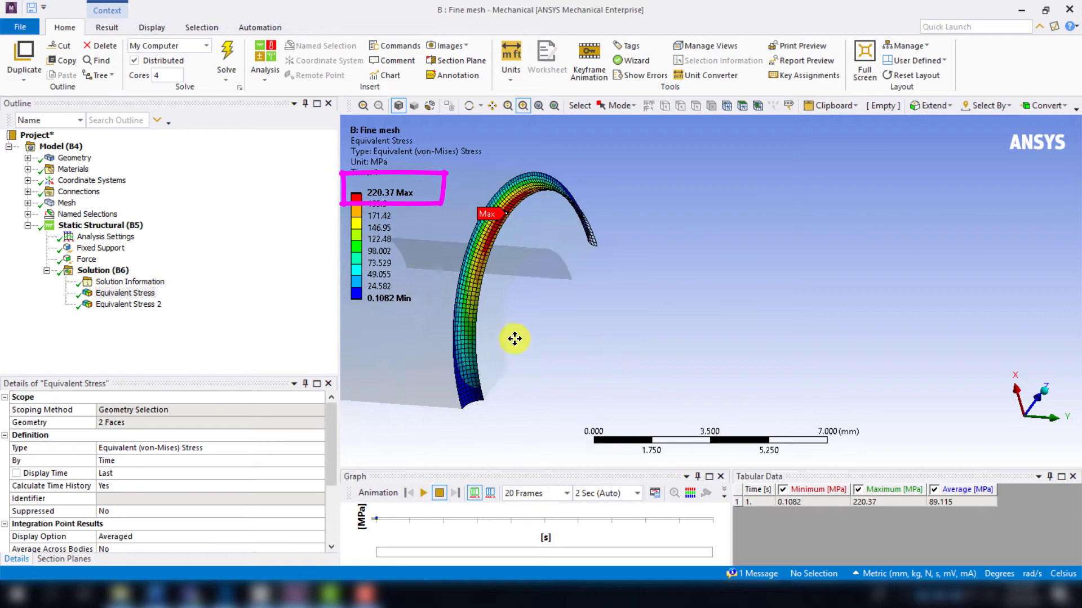
middle_drag(615, 338, 582, 350)
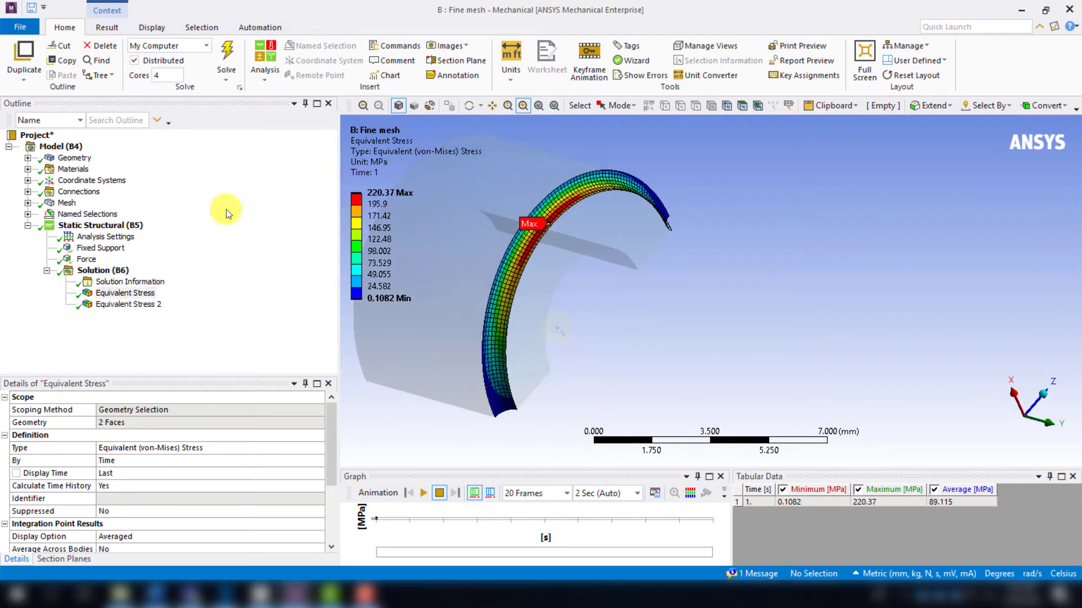
Show the coating-scoped Equivalent Stress 2, peaking at 220.05 MPa.
click(26, 158)
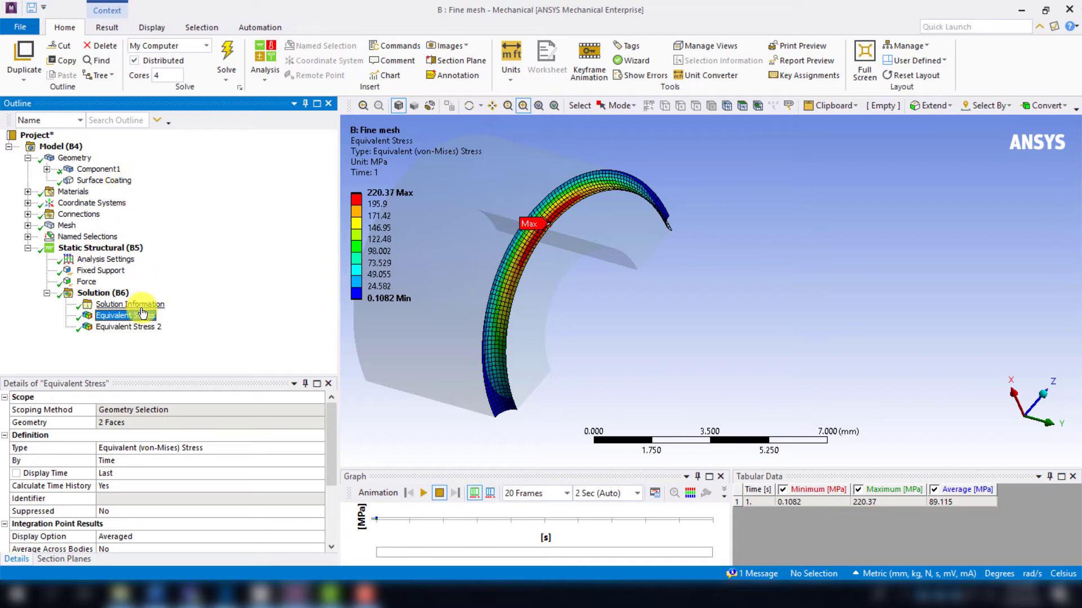
click(146, 328)
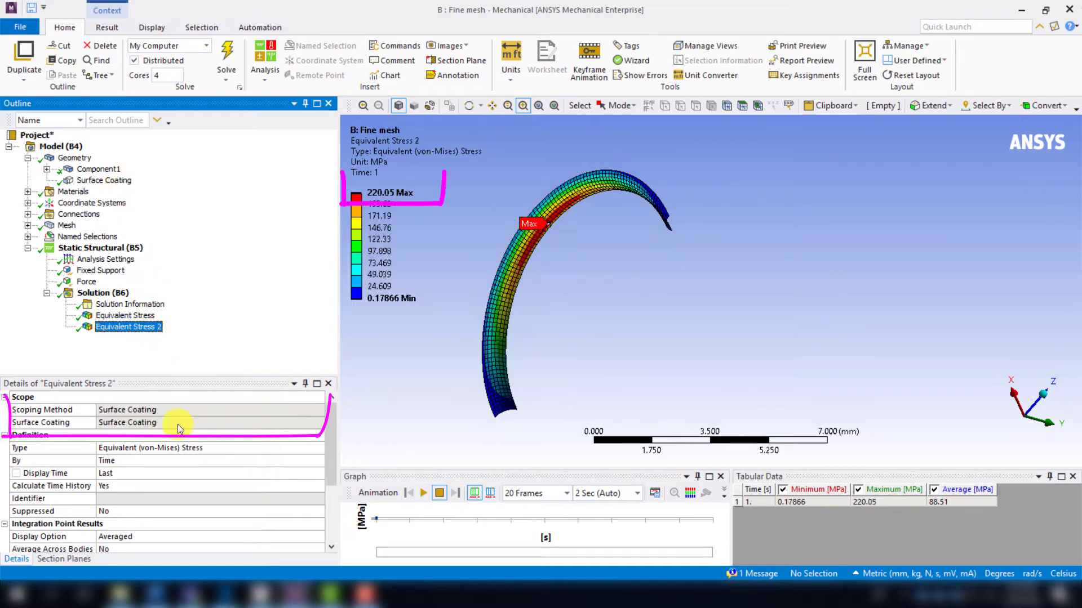
mouse_move(567, 297)
middle_down()
mouse_move(573, 282)
mouse_move(570, 302)
middle_up()
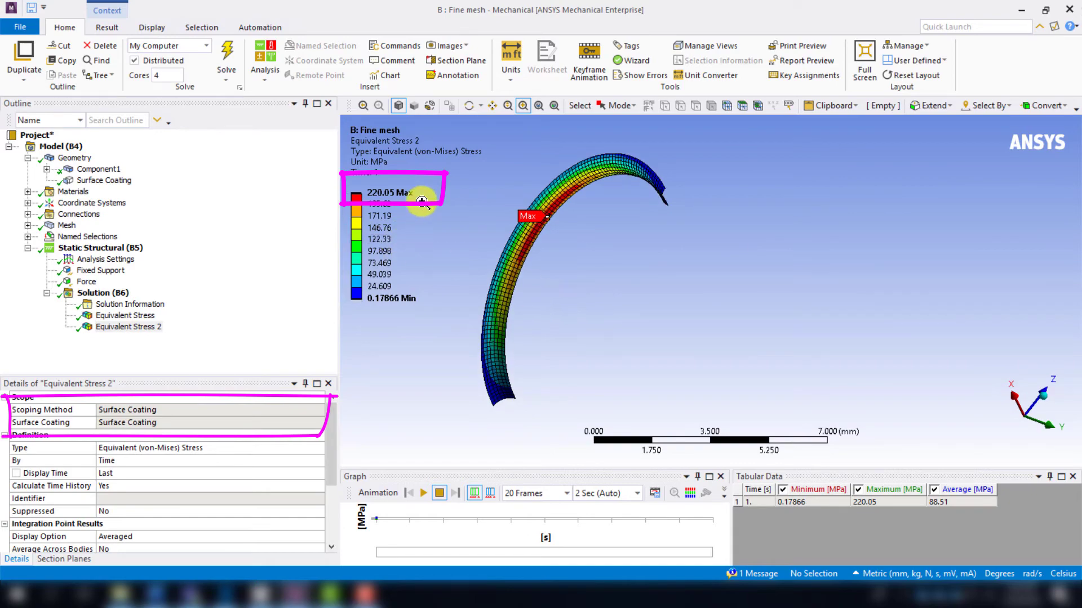